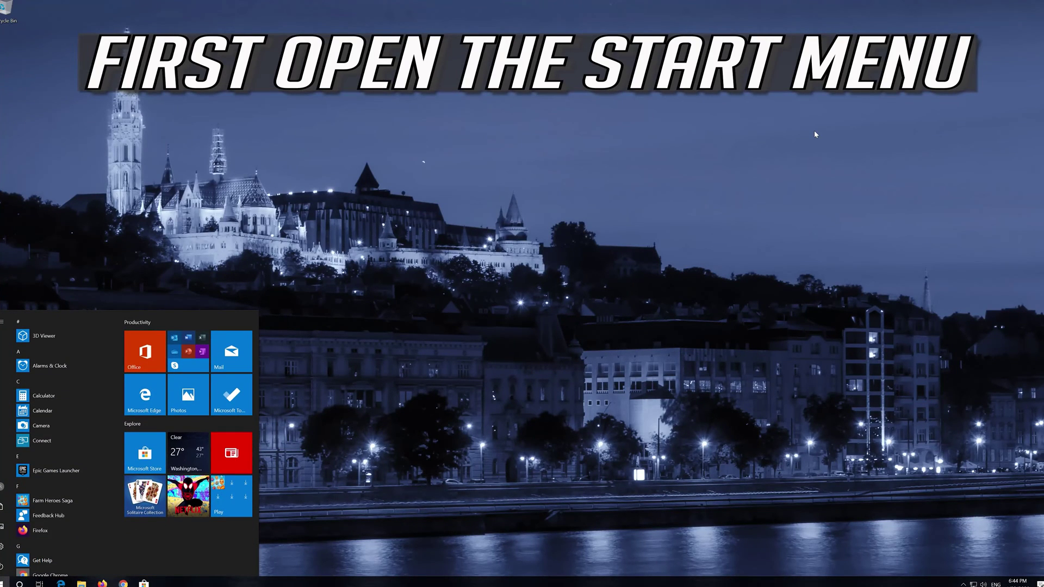
Open Windows Settings from the gear icon on the Start menu's left rail.
mouse_move(2, 546)
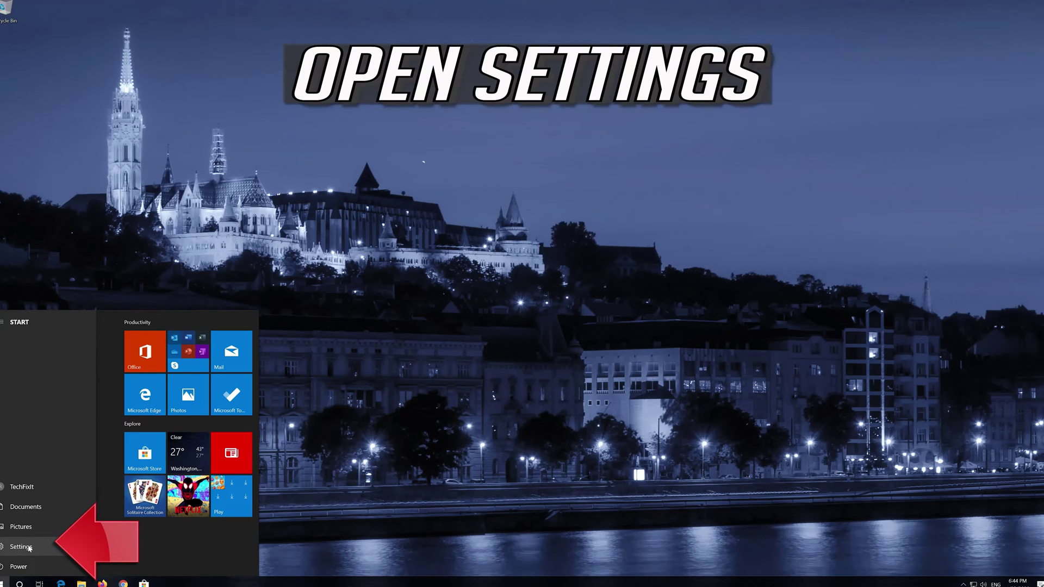
click(22, 547)
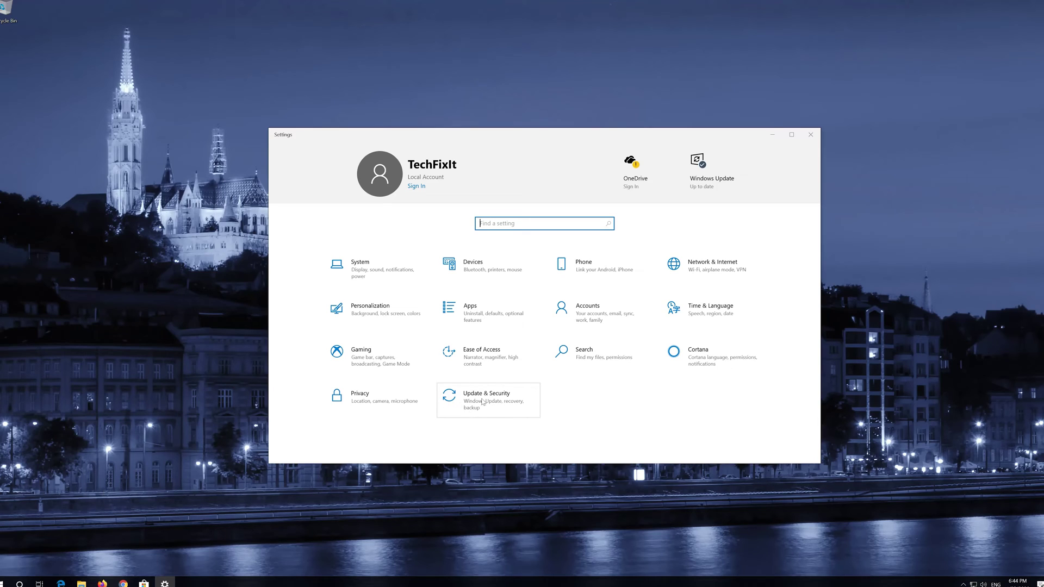
Run the Windows Update troubleshooter from Update & Security > Troubleshoot.
click(510, 401)
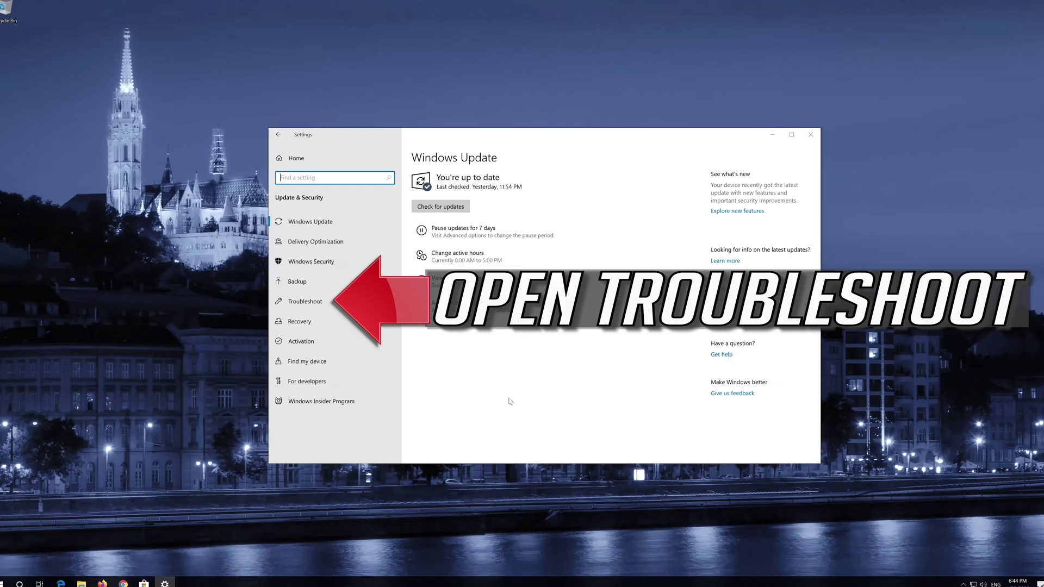
click(321, 303)
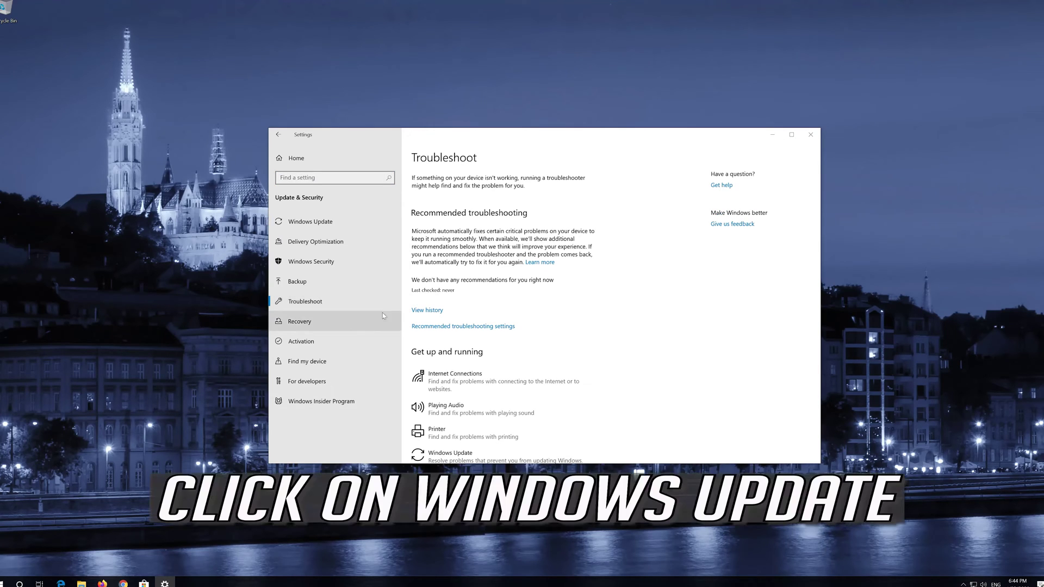
scroll(514, 350, down, 3)
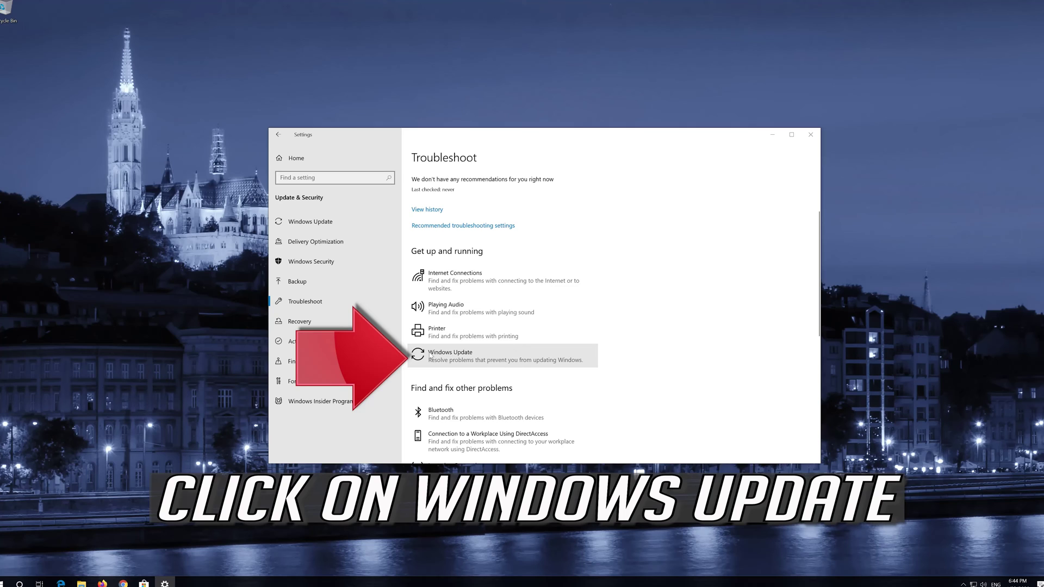
click(457, 360)
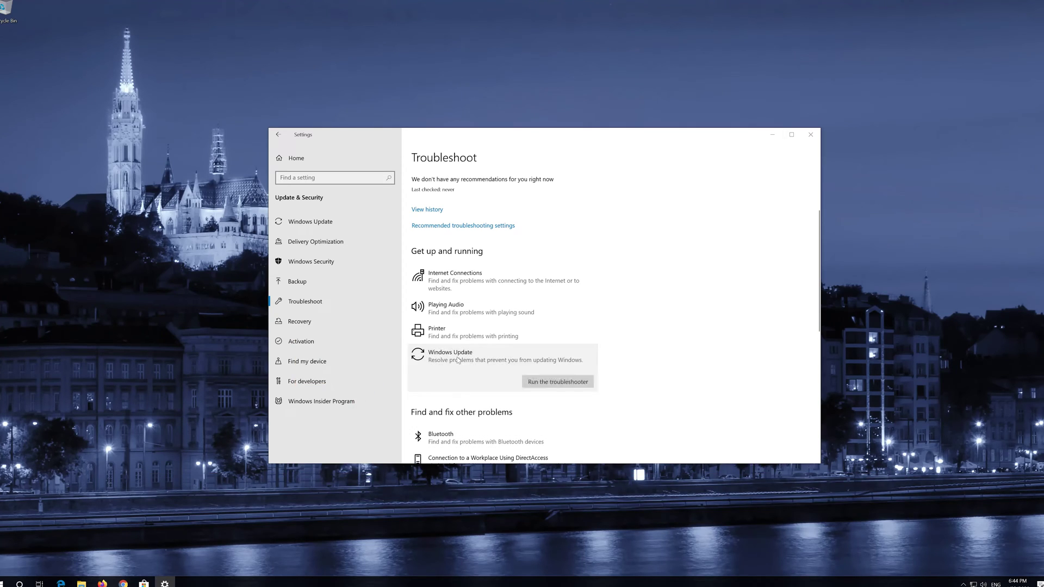
click(544, 387)
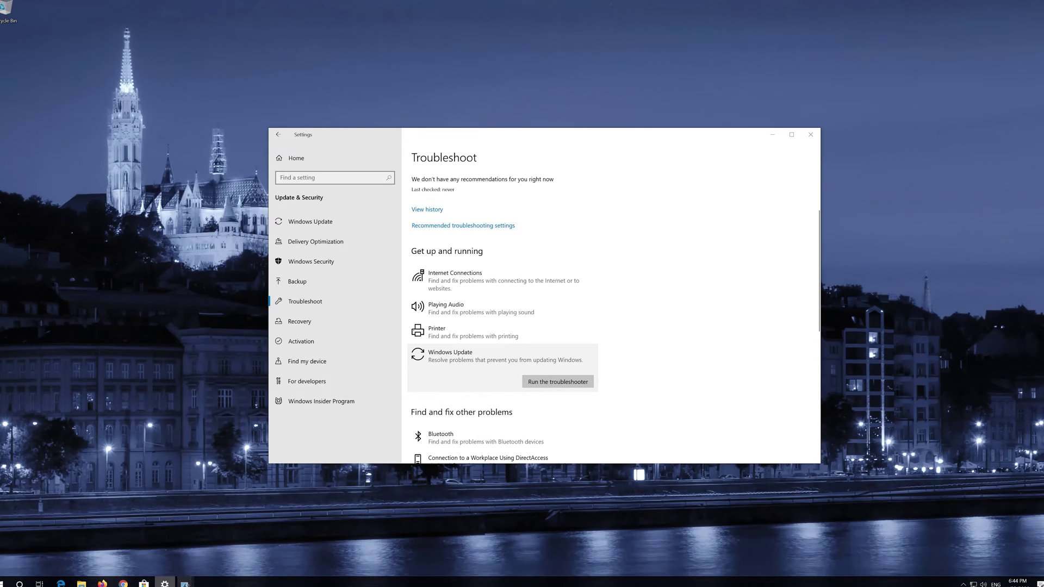
click(185, 583)
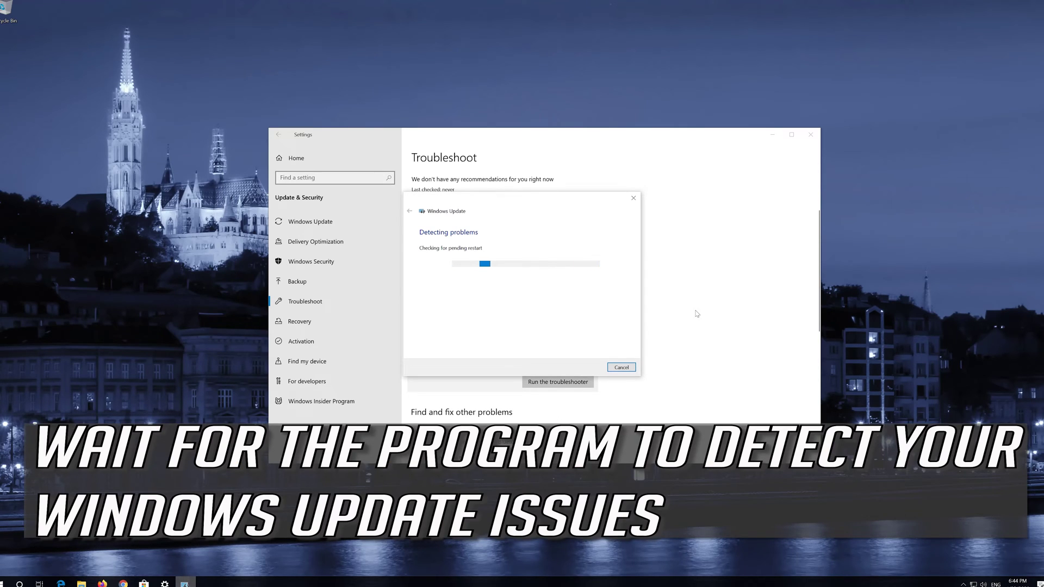
Close Settings, let the troubleshooter fix the corrupt service registration, then close it.
click(810, 134)
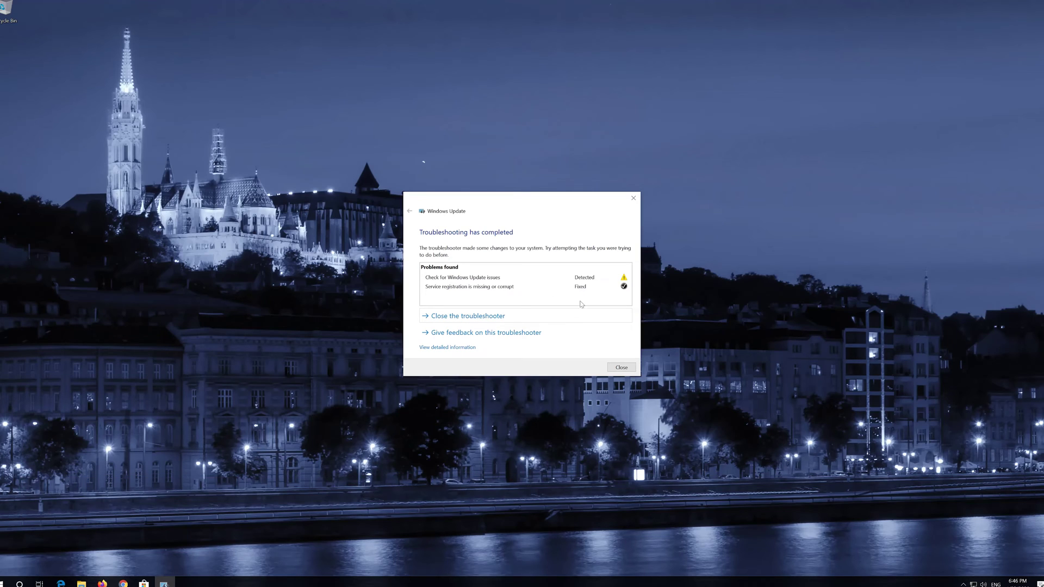
click(621, 368)
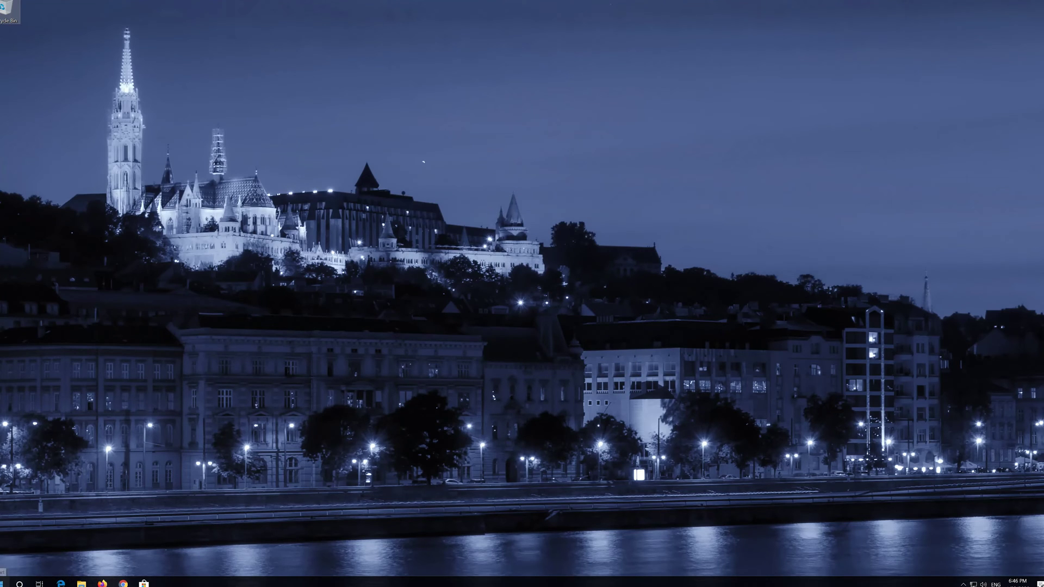
Restart the computer from the Start menu's Power options.
click(4, 582)
click(18, 566)
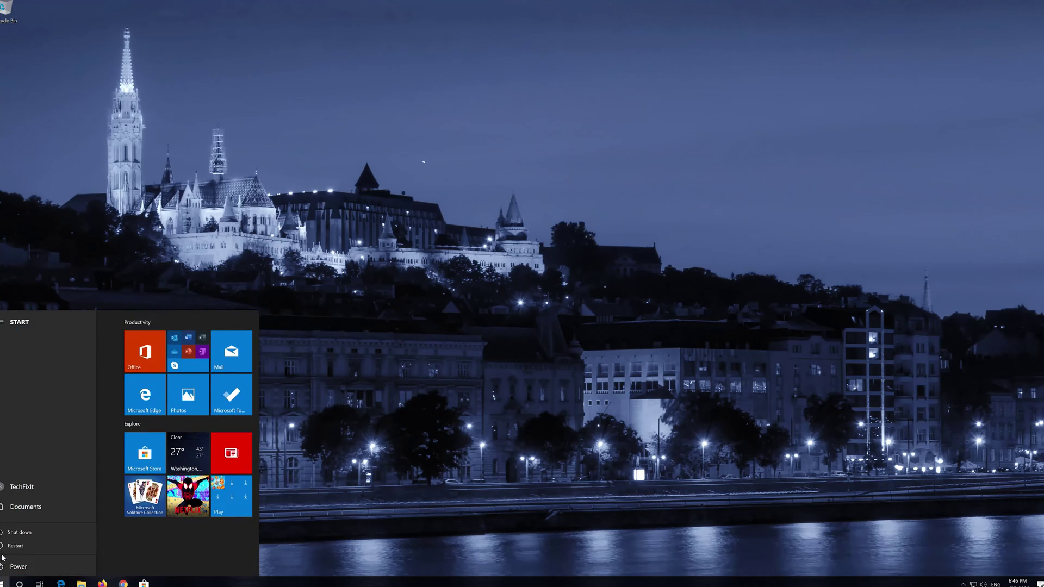
click(8, 550)
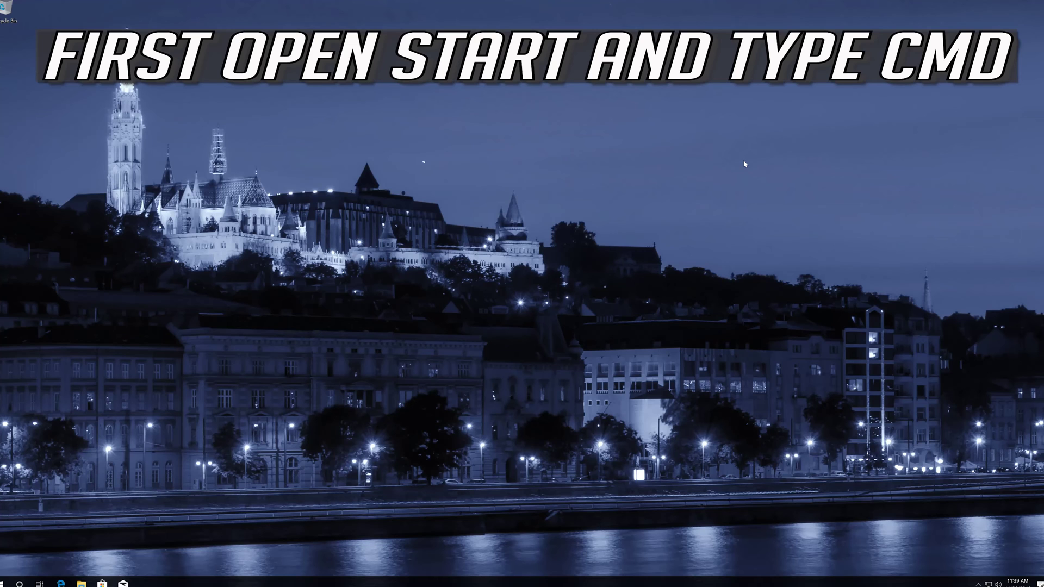
Launch Command Prompt as administrator via a CMD search and centre its window.
key(super)
text(CMD)
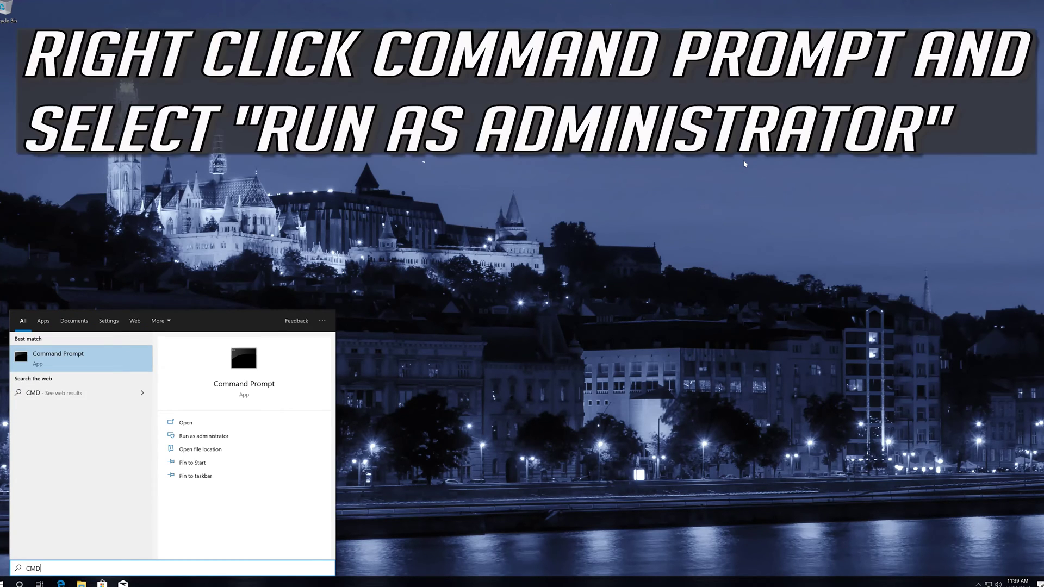
right_click(111, 363)
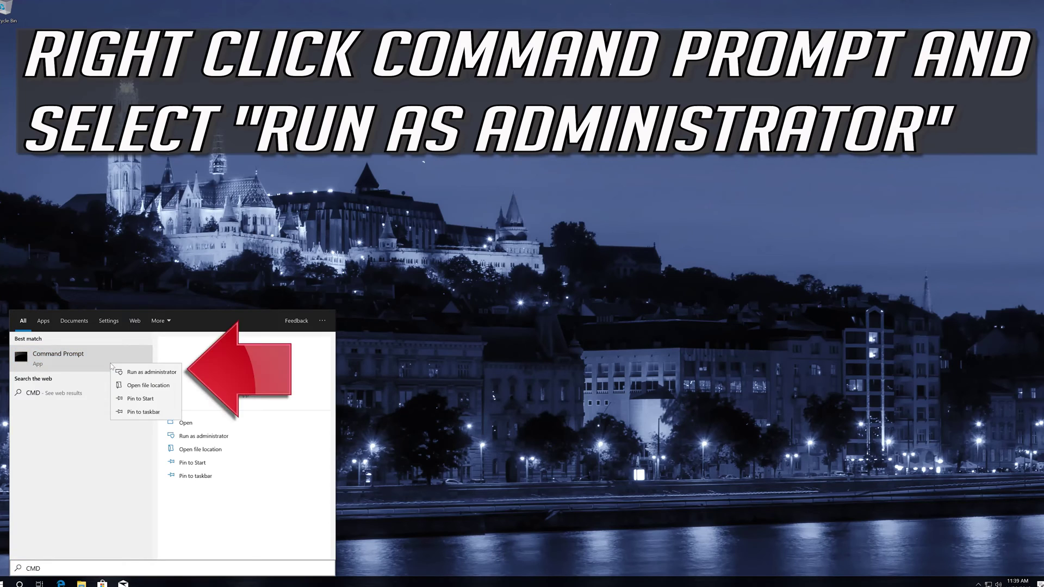
click(157, 373)
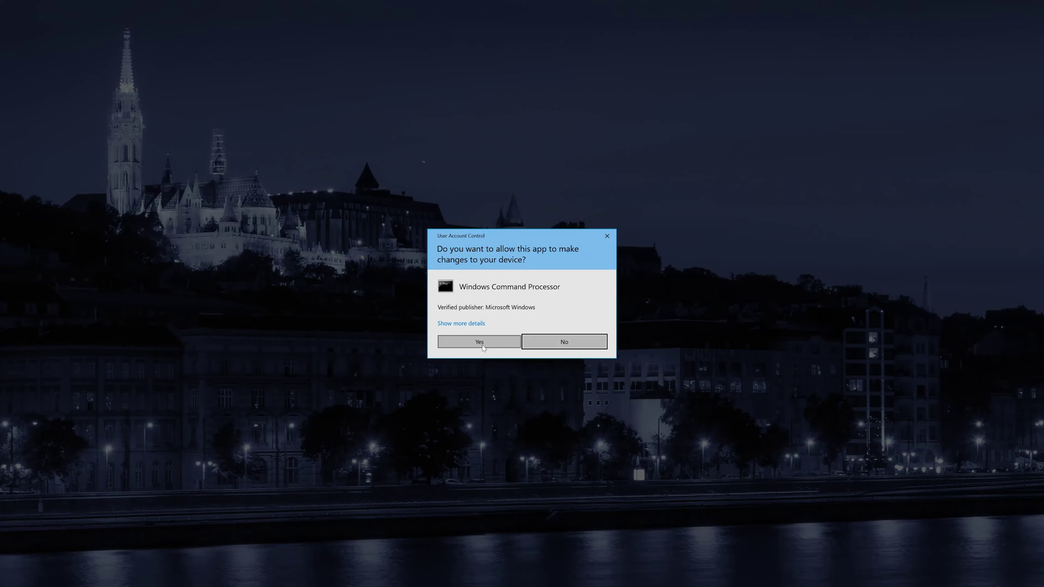
click(481, 344)
drag(308, 93, 564, 177)
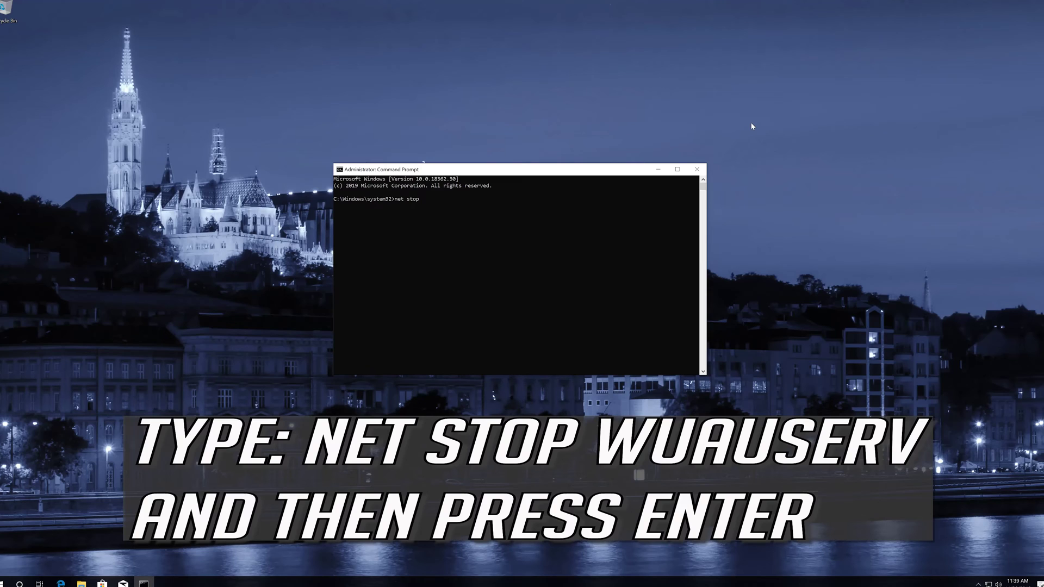
Stop wuauserv, bits and cryptsvc with three net stop commands.
text(erv)
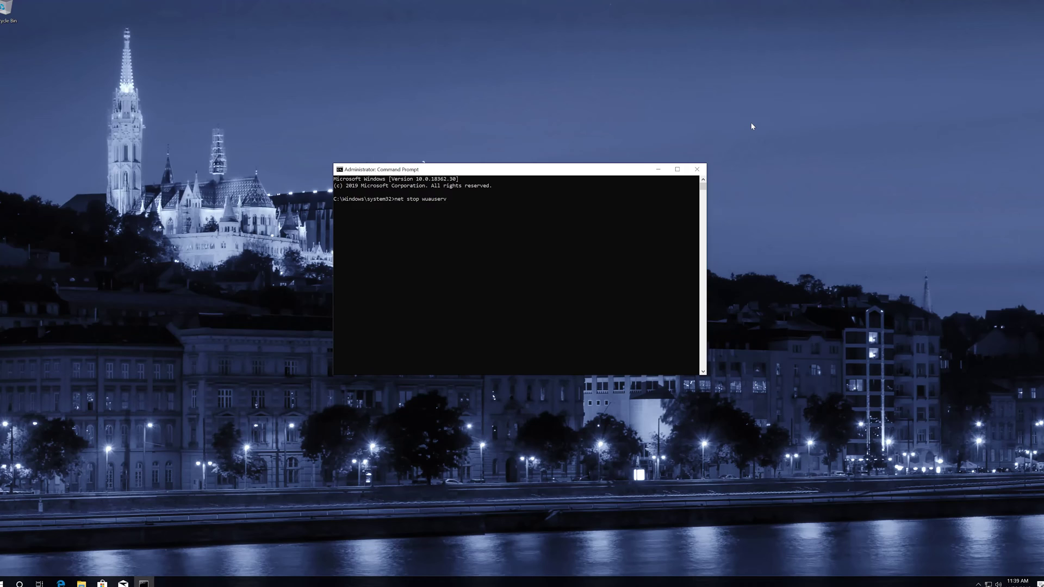
key(Return)
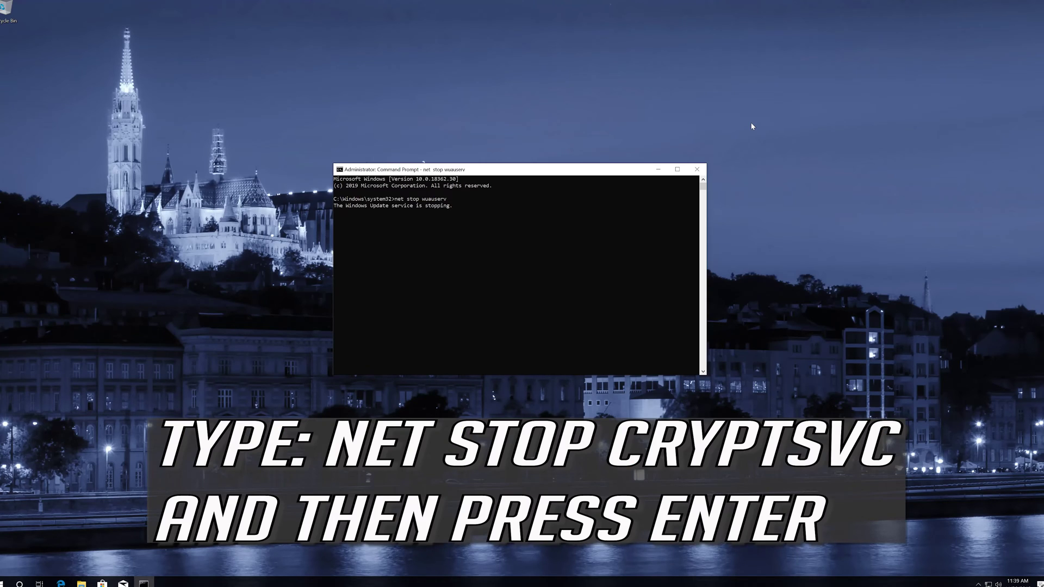
text(n)
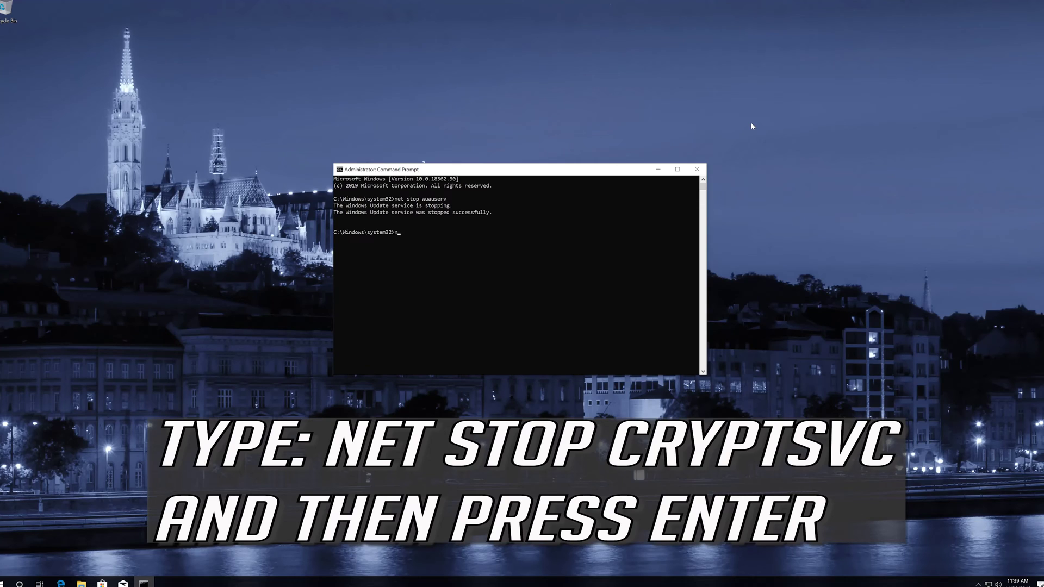
text(et stop bits)
key(Return)
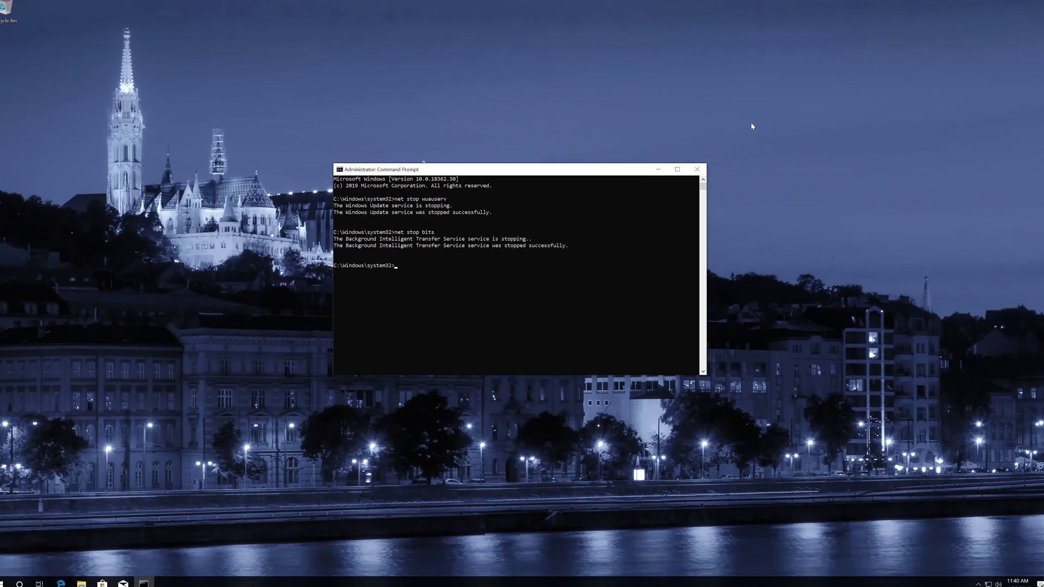
text(net stop cryptsvc)
key(Return)
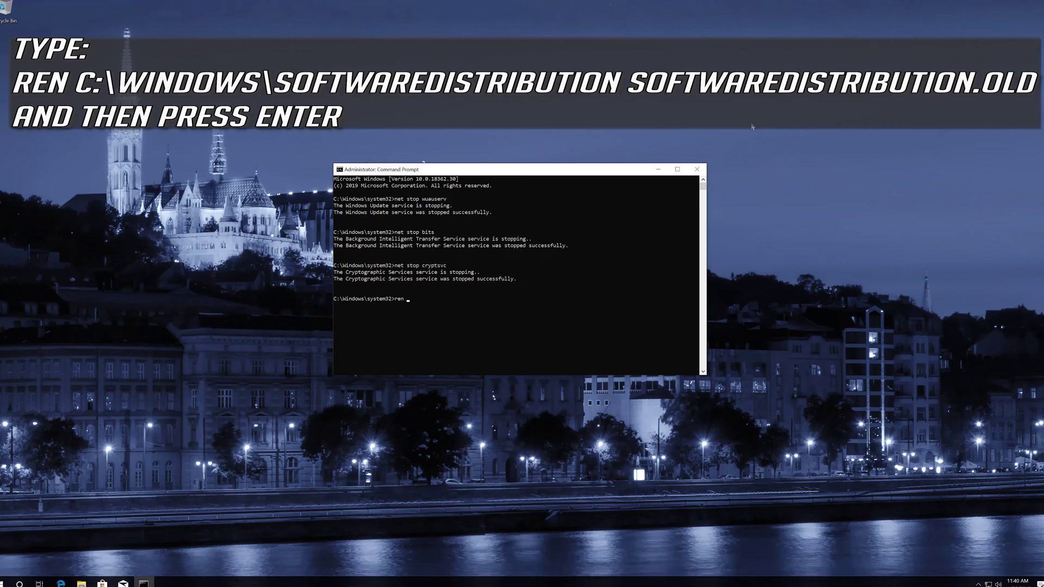
Rename the System32 Catroot2 folder to Catroot2.old.
key(BackSpace)
text(%systemroot%\Sy)
text(stem32\C)
text(oot2 Catroot2.old)
key(Return)
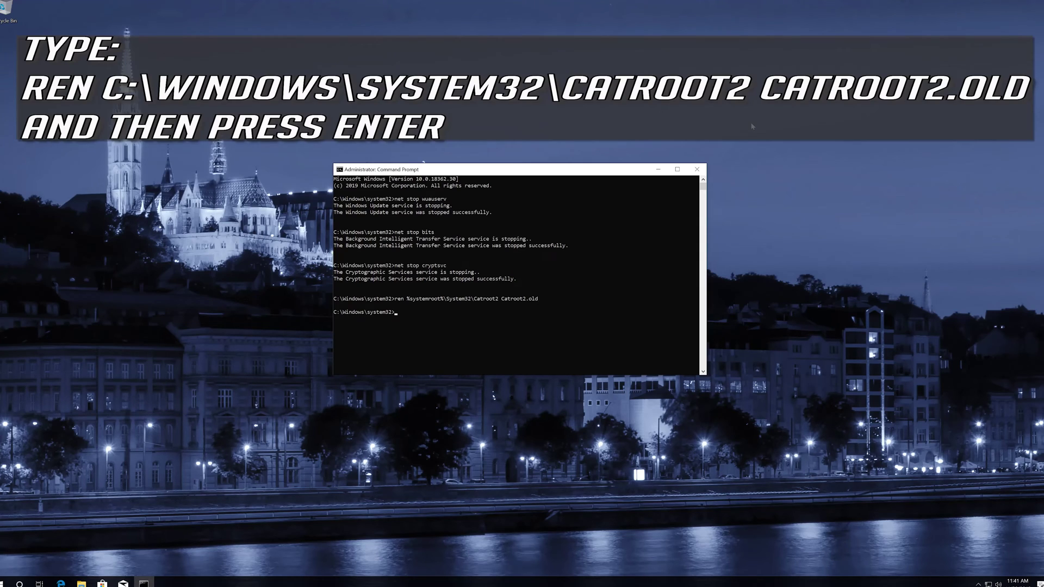
Rename %systemroot%\SoftwareDistribution to SoftwareDistribution.old.
text(ren %systemroot%\)
text(SoftwareDistribution Software)
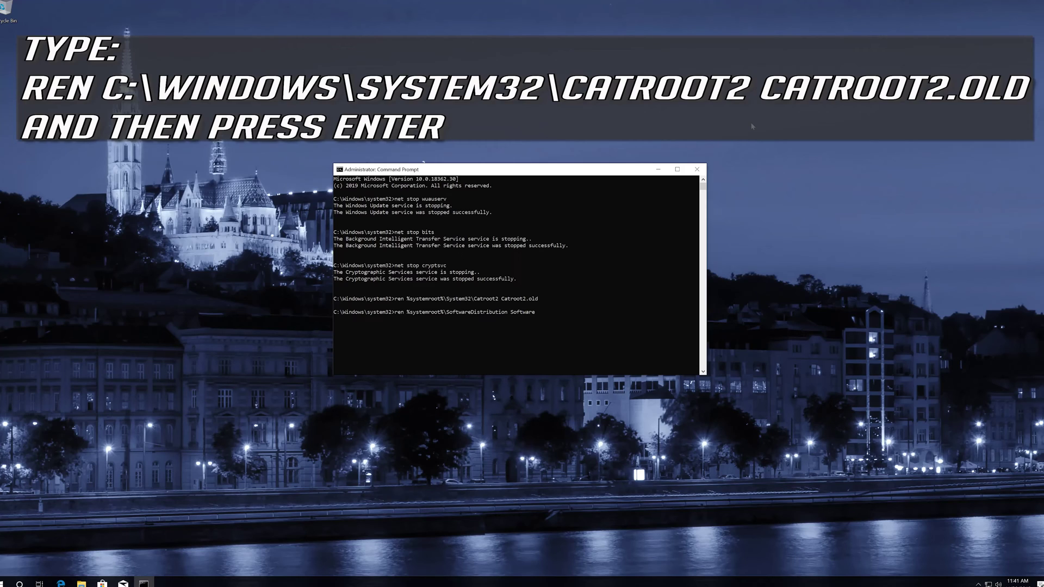
text(Distribution.old)
key(Return)
Start wuauserv, bits and cryptsvc again with net start commands.
text(n)
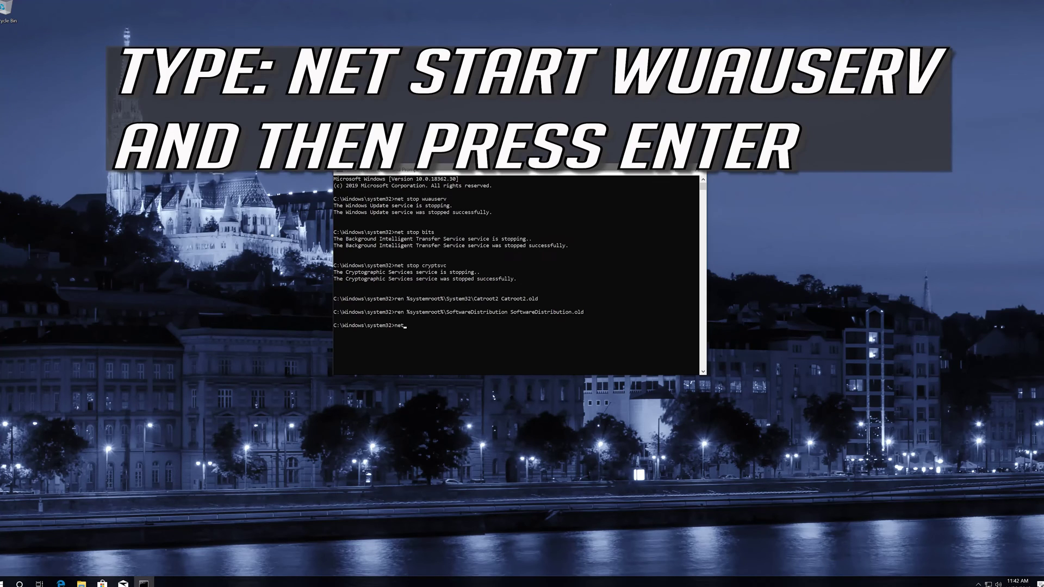
text(et start wuauserv)
key(Return)
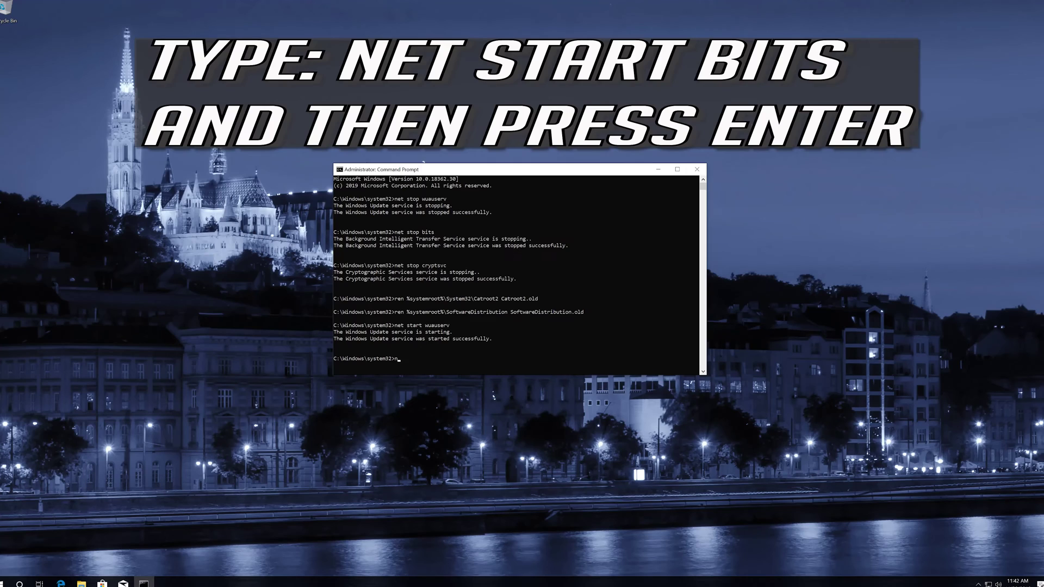
text(net start bits)
key(Return)
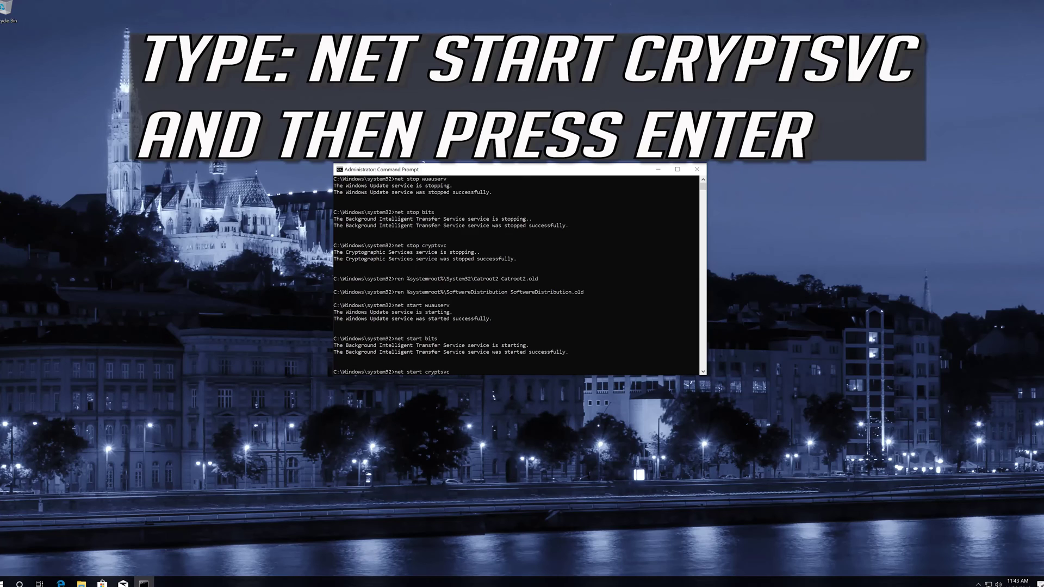
key(Return)
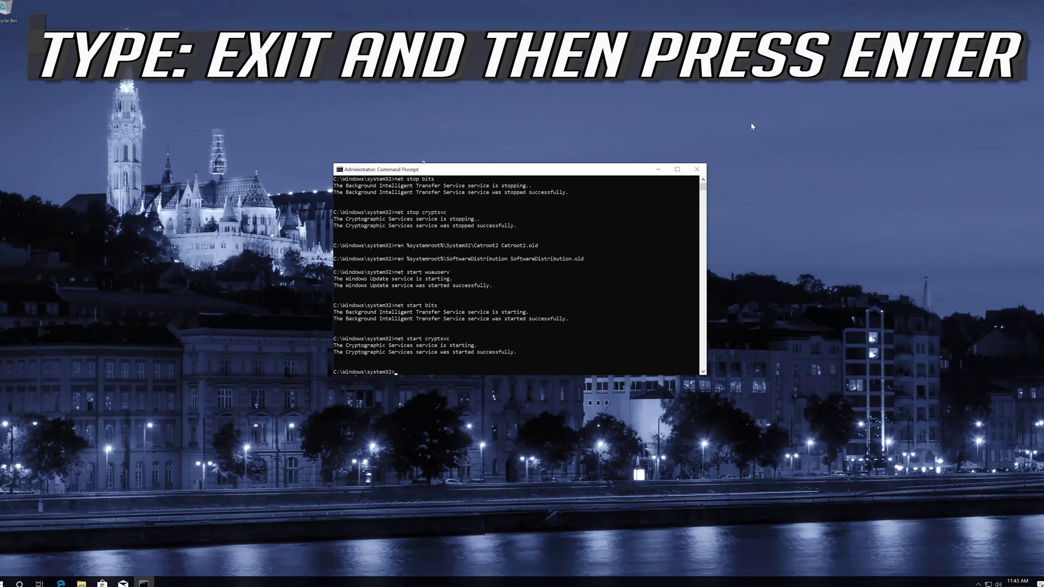
Exit the Command Prompt and search the Start menu for 'services'.
text(exit)
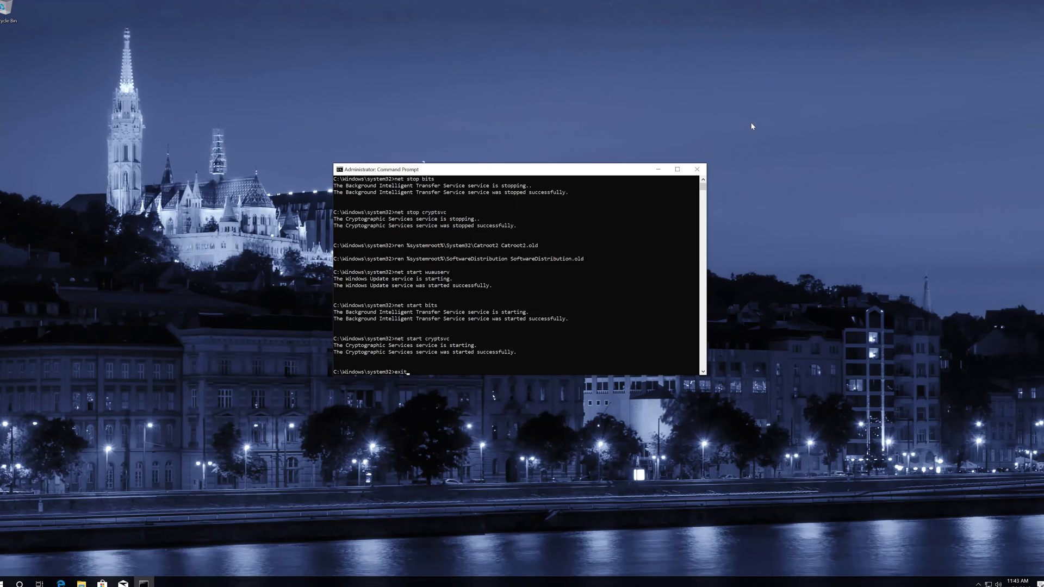
key(Return)
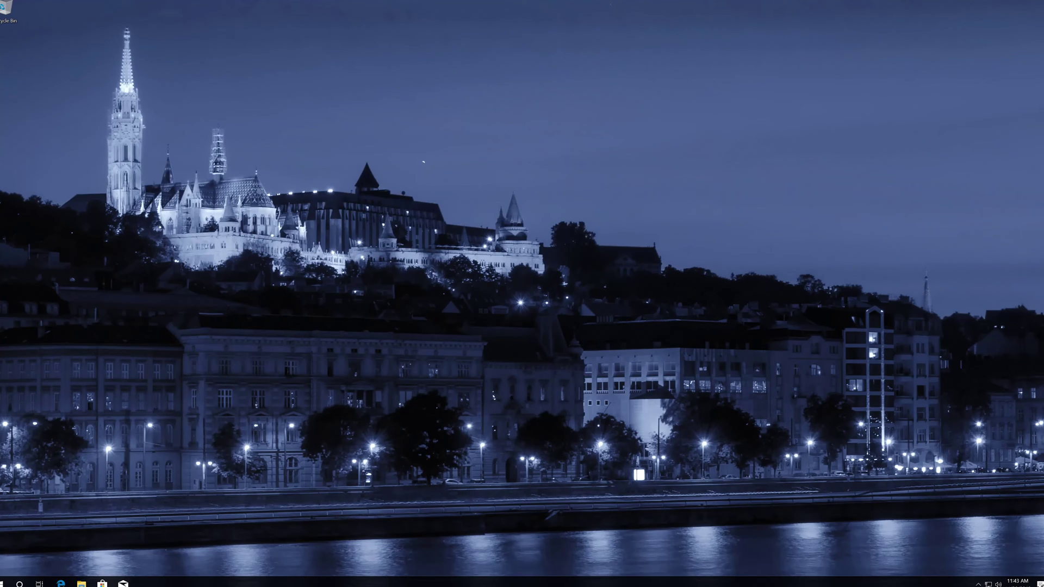
click(6, 582)
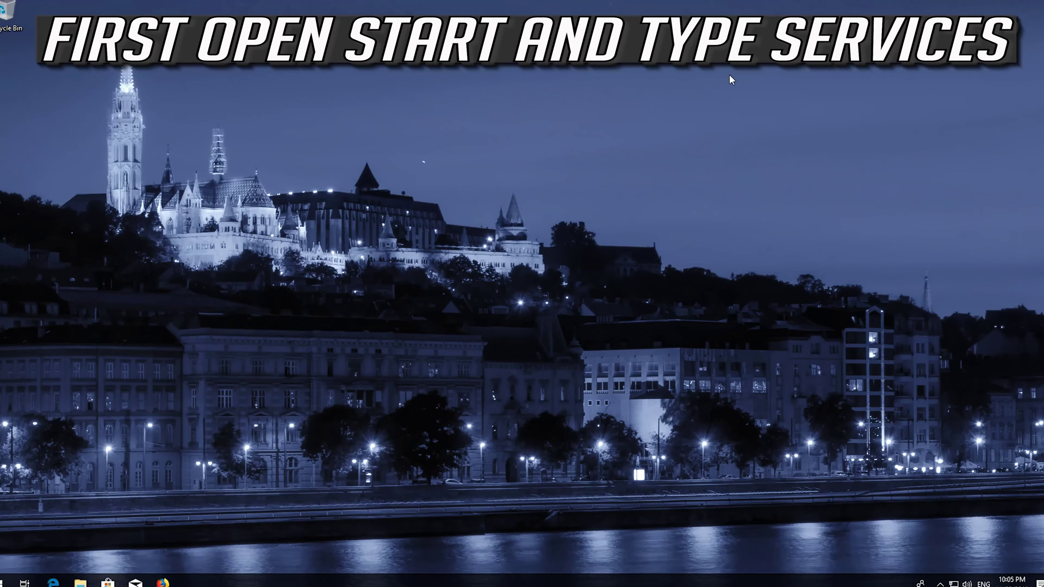
key(super)
text(services)
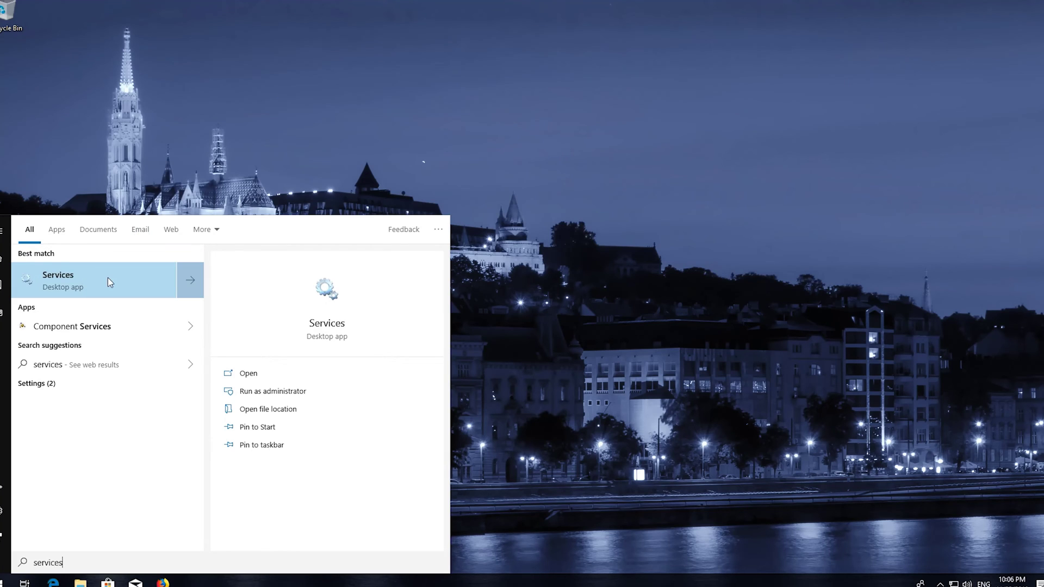
Launch the Services desktop app from the best-match result.
click(108, 282)
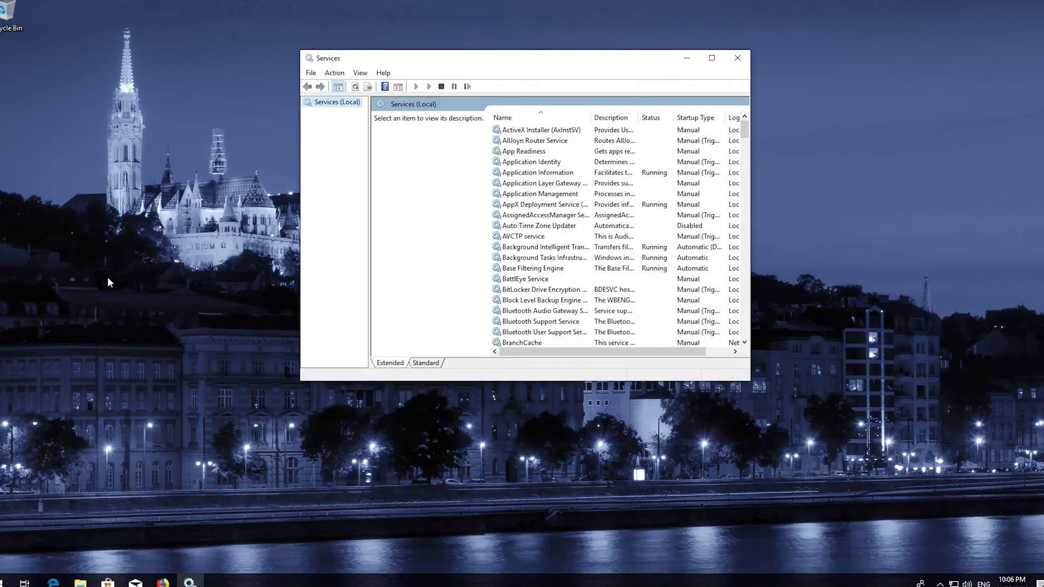
Scroll the Services list down to Windows Update and select that service.
click(521, 236)
scroll(521, 234, down, 10)
scroll(521, 236, down, 20)
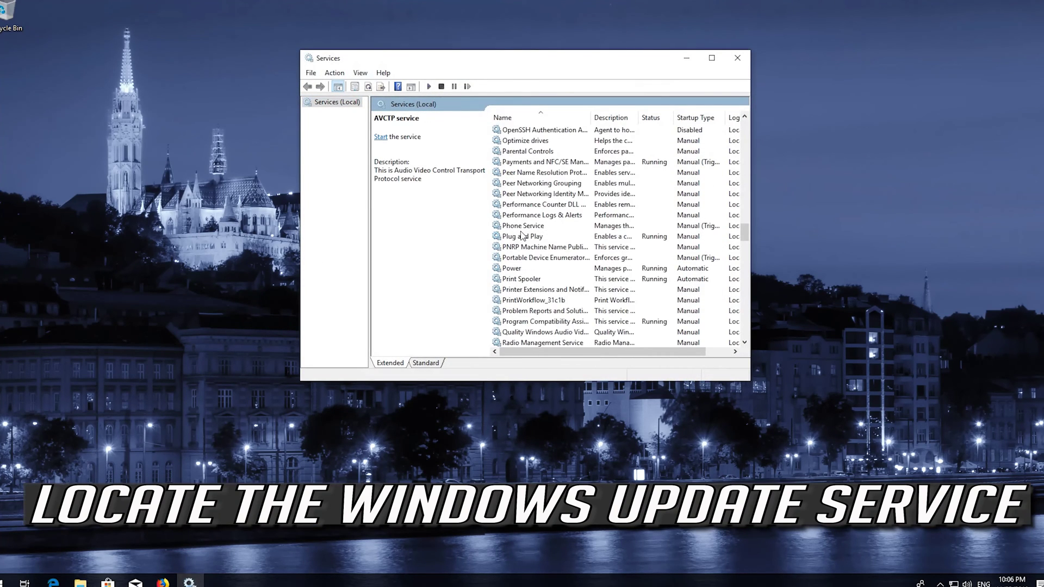
scroll(521, 236, down, 7)
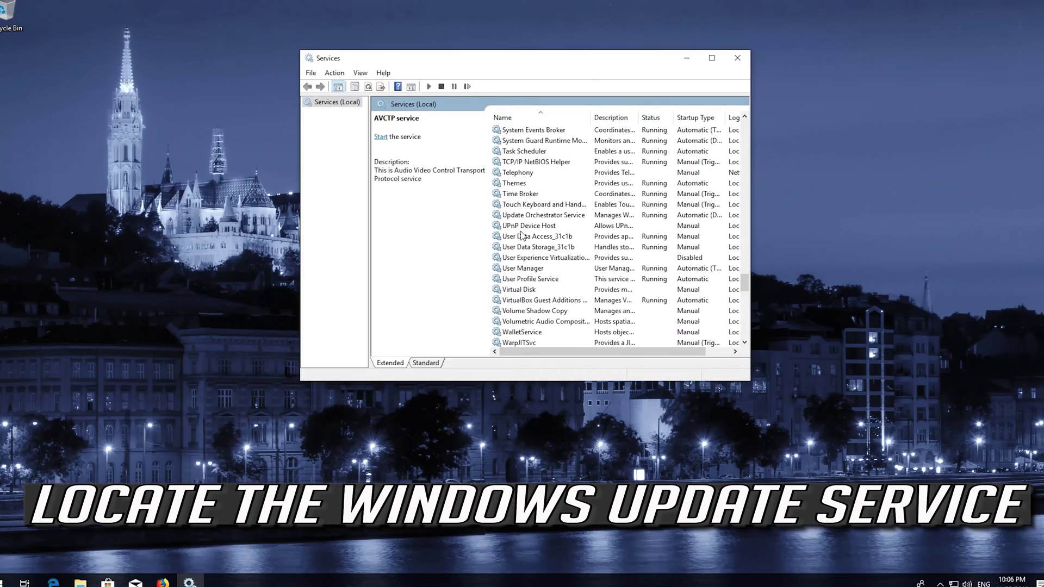
scroll(521, 236, down, 7)
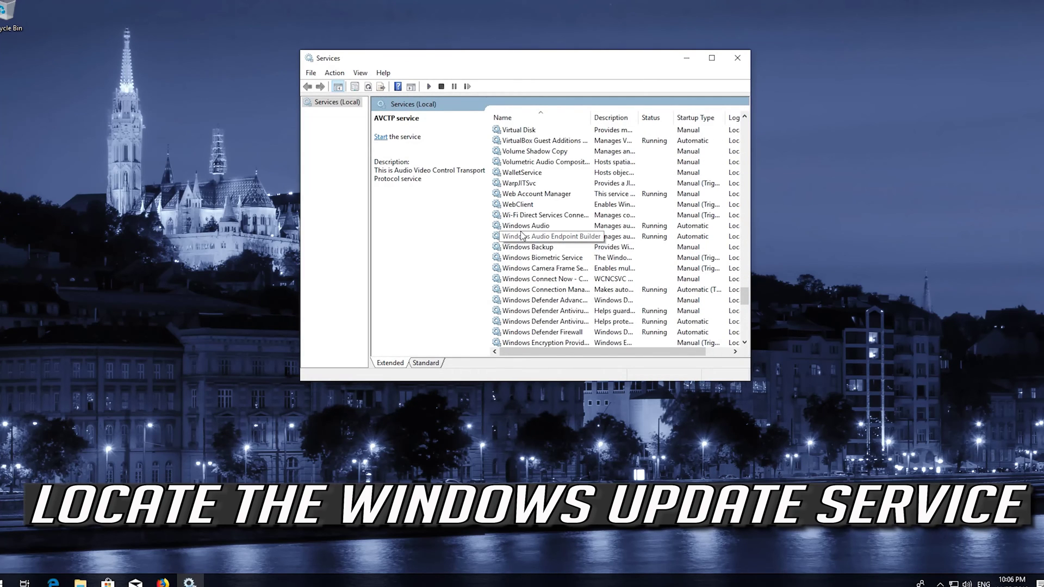
scroll(520, 236, down, 5)
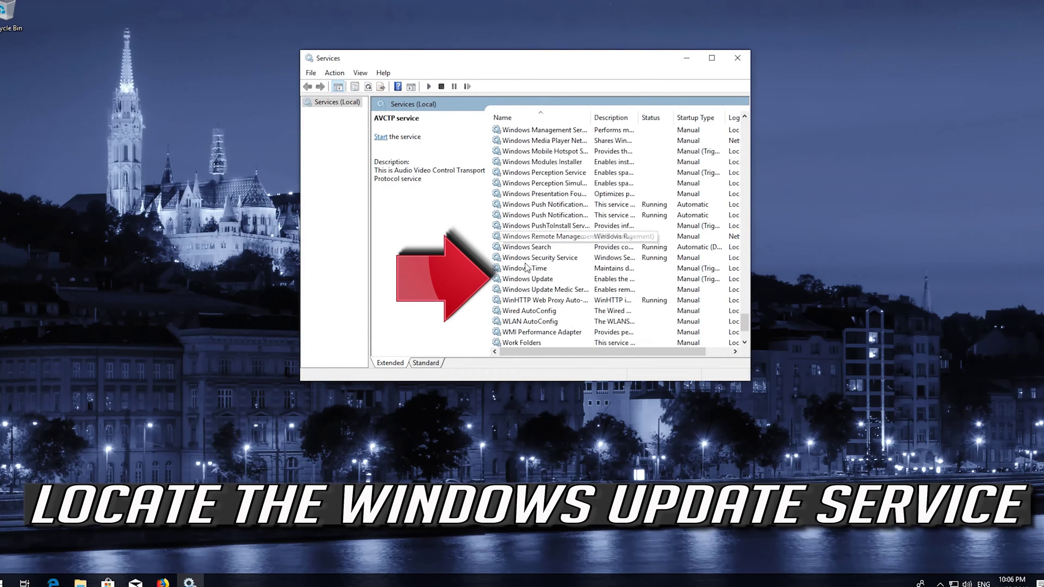
click(530, 280)
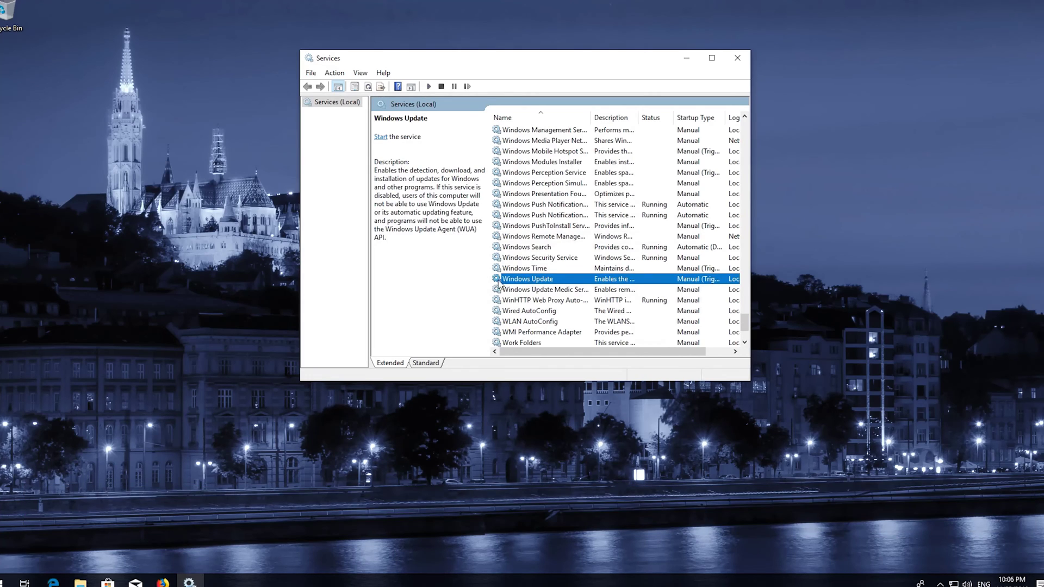
right_click(540, 282)
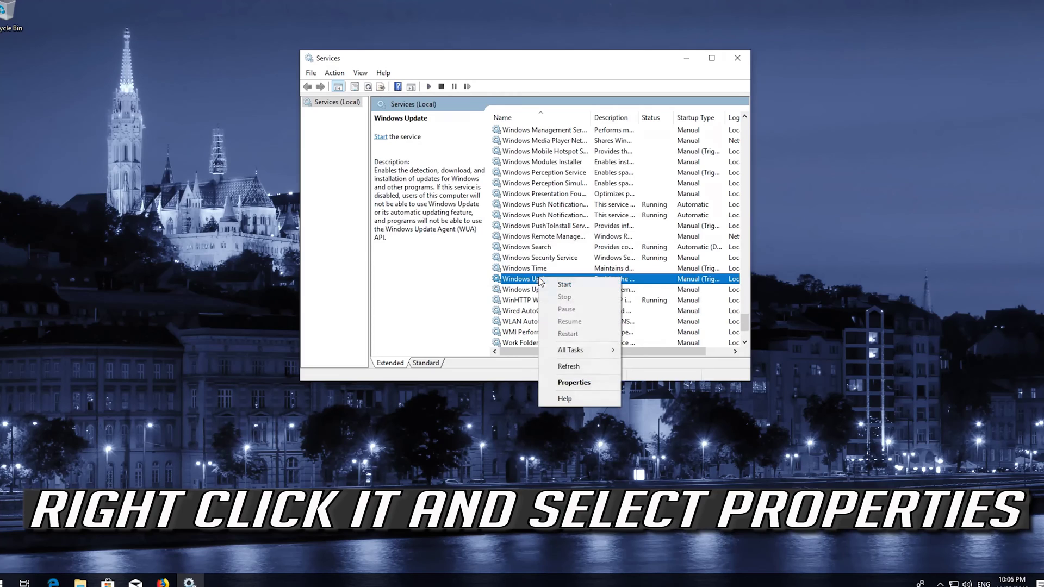
Change the Windows Update startup type to Automatic in its properties and apply it.
click(585, 383)
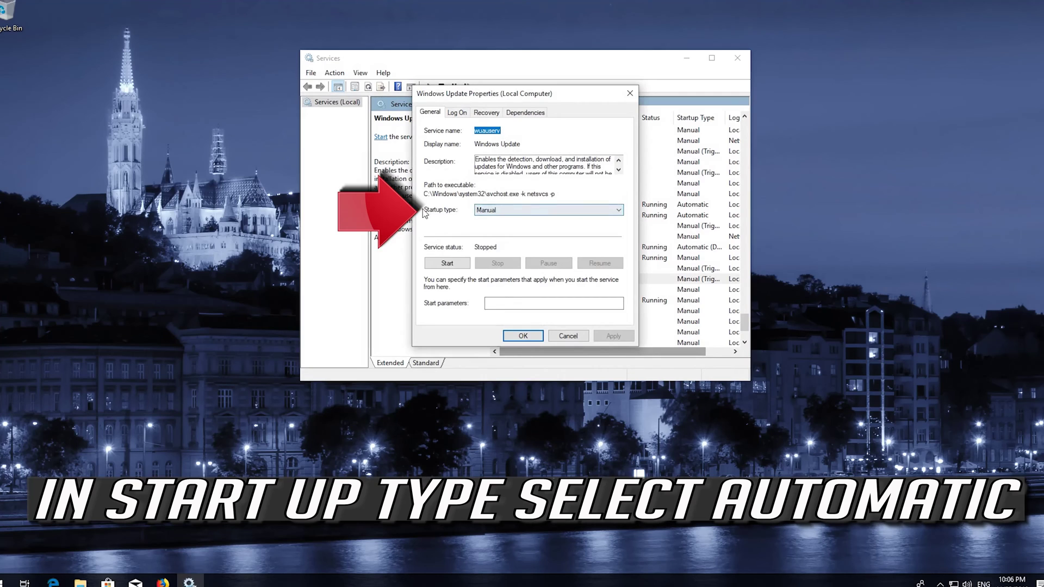
click(541, 212)
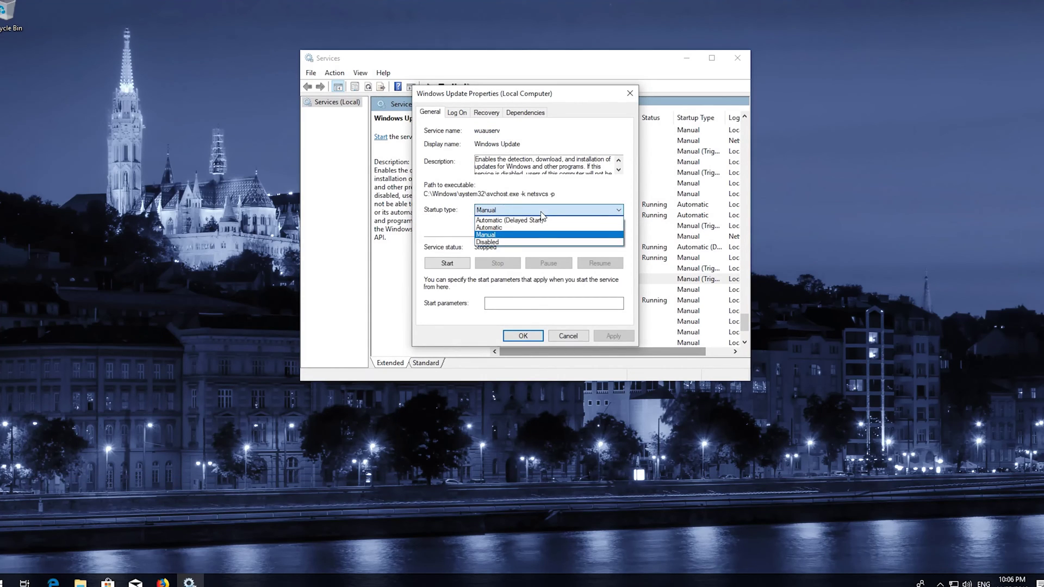
click(516, 227)
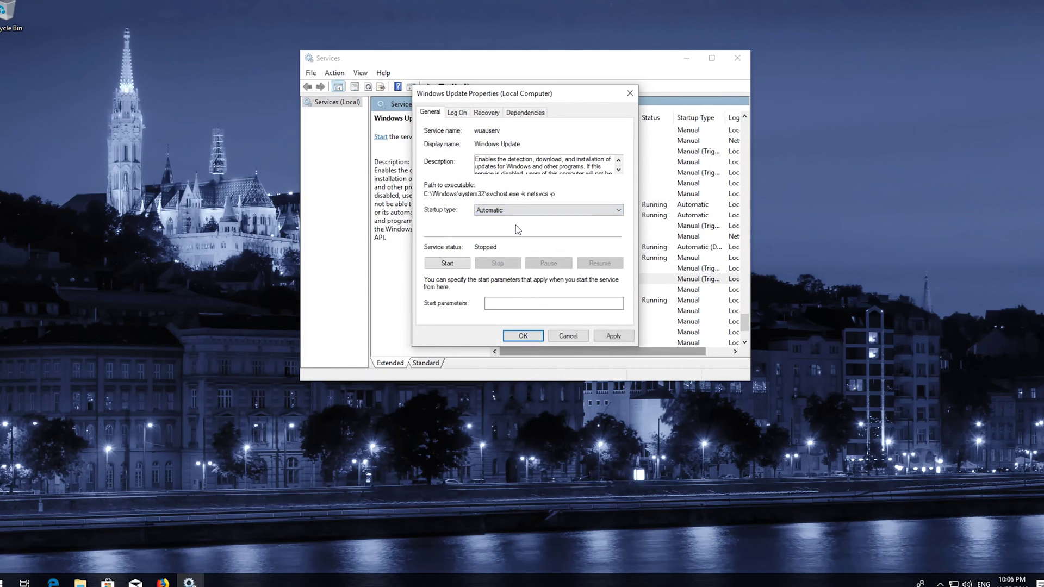
click(619, 338)
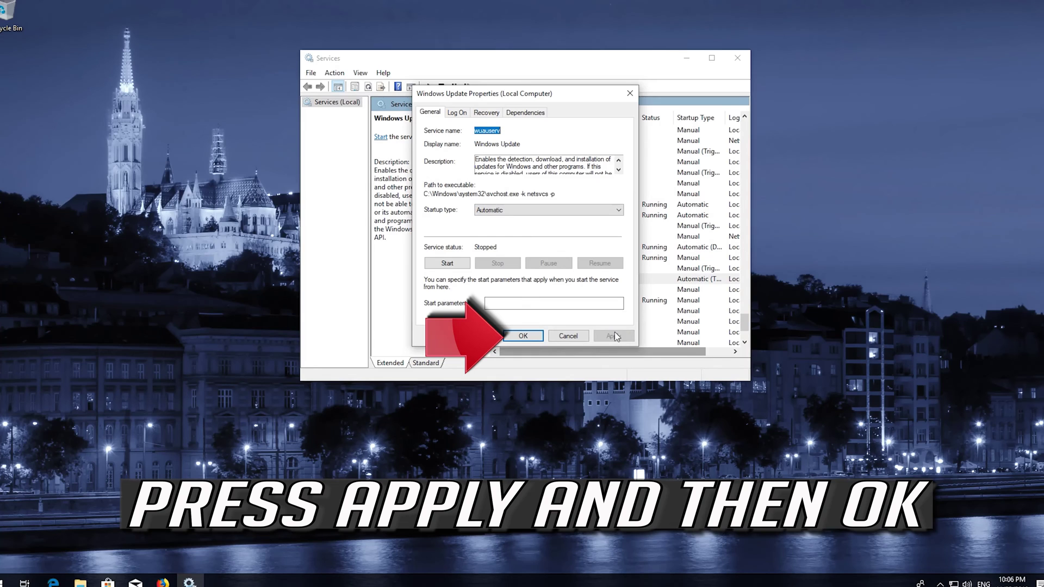
Confirm the Windows Update properties with OK and start the service.
click(529, 337)
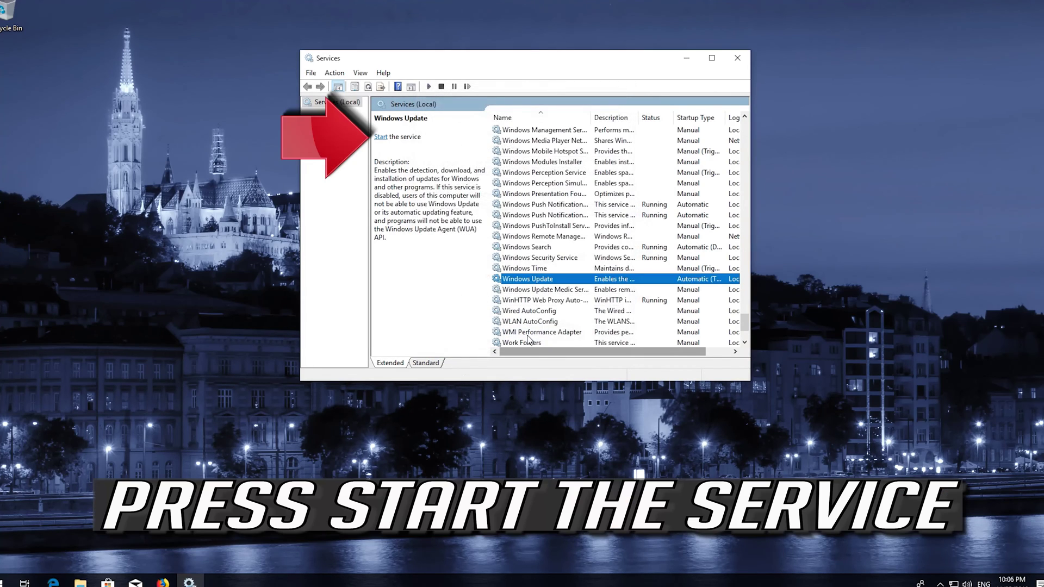
click(382, 137)
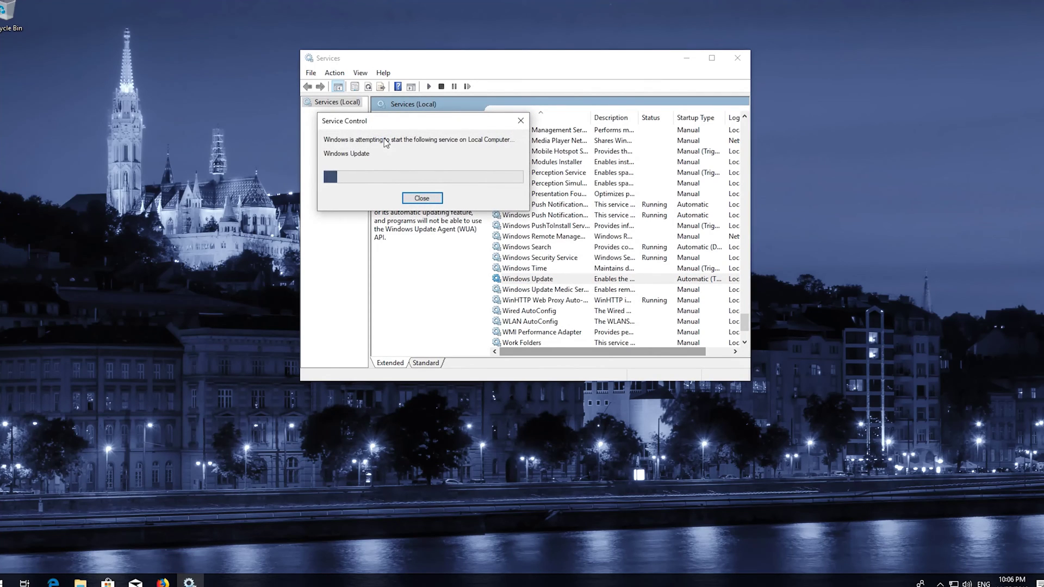